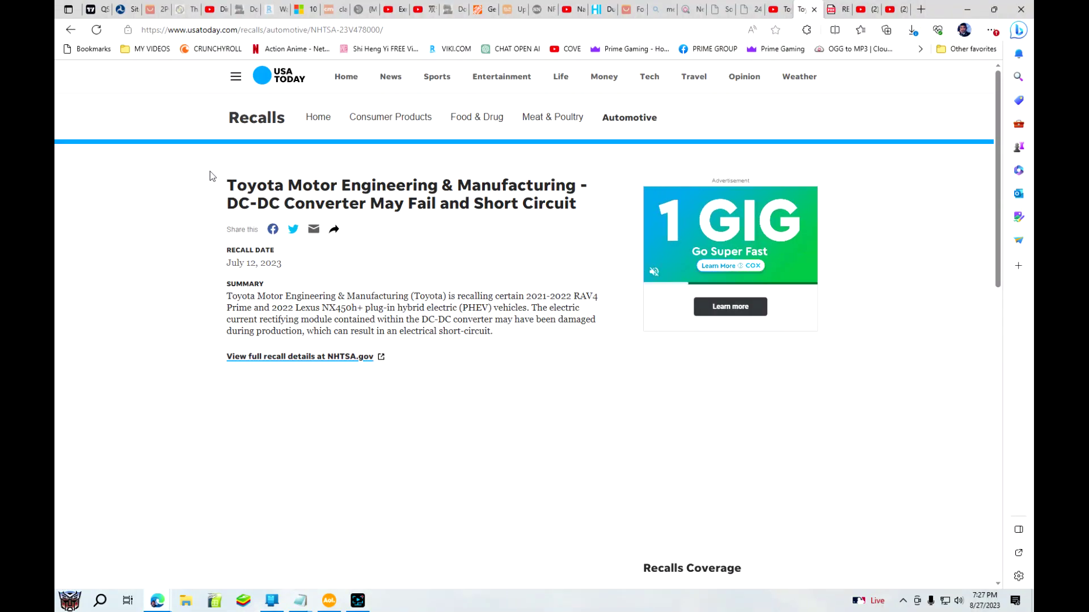
# Highlight 'Toyota' in the USA Today headline, then open the NHTSA recall lookup for 23V478000
pyautogui.doubleClick(255, 185)
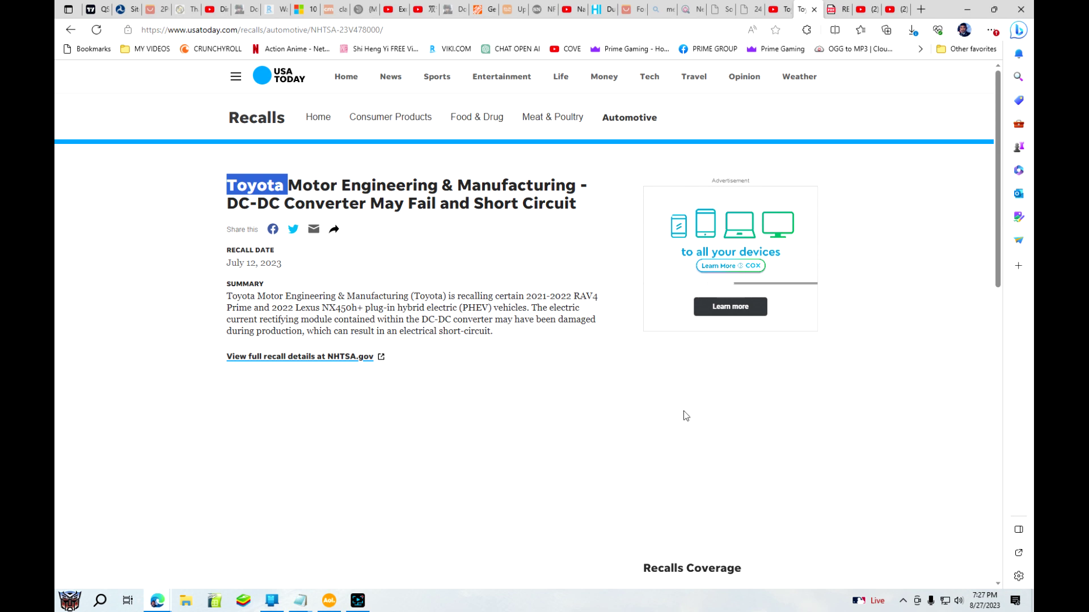
pyautogui.click(179, 223)
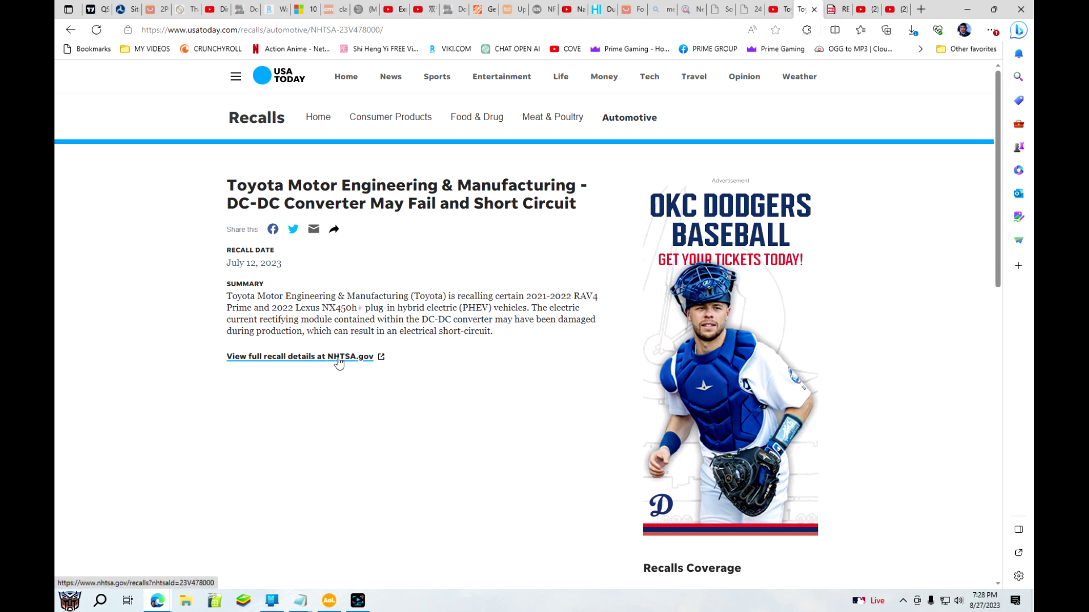
pyautogui.click(338, 362)
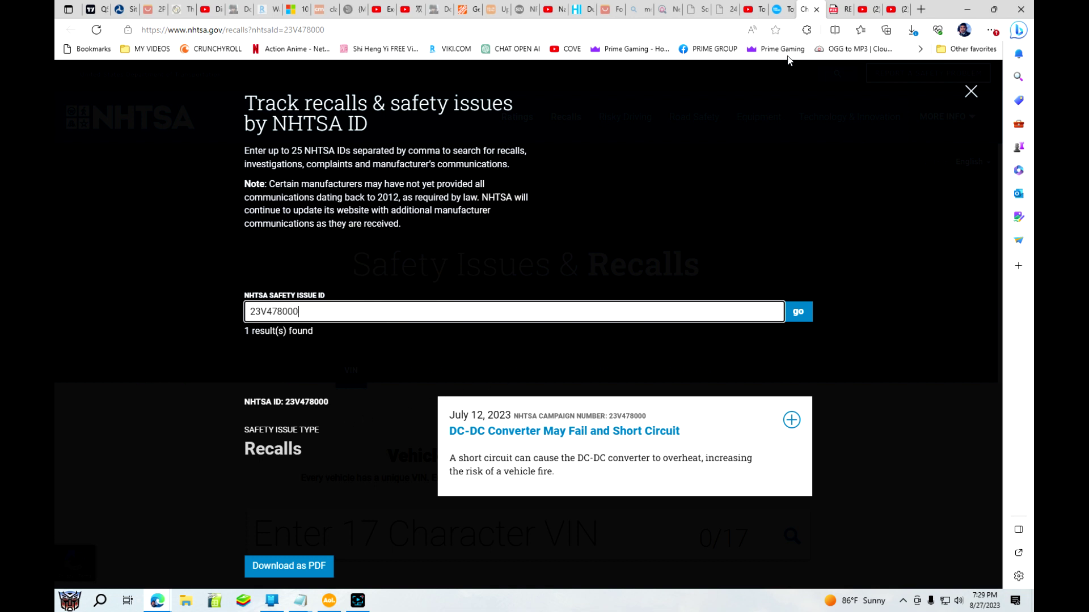
# Switch to the Toyota RAV4 Prime recall notice 23TA07 PDF tab
pyautogui.click(838, 9)
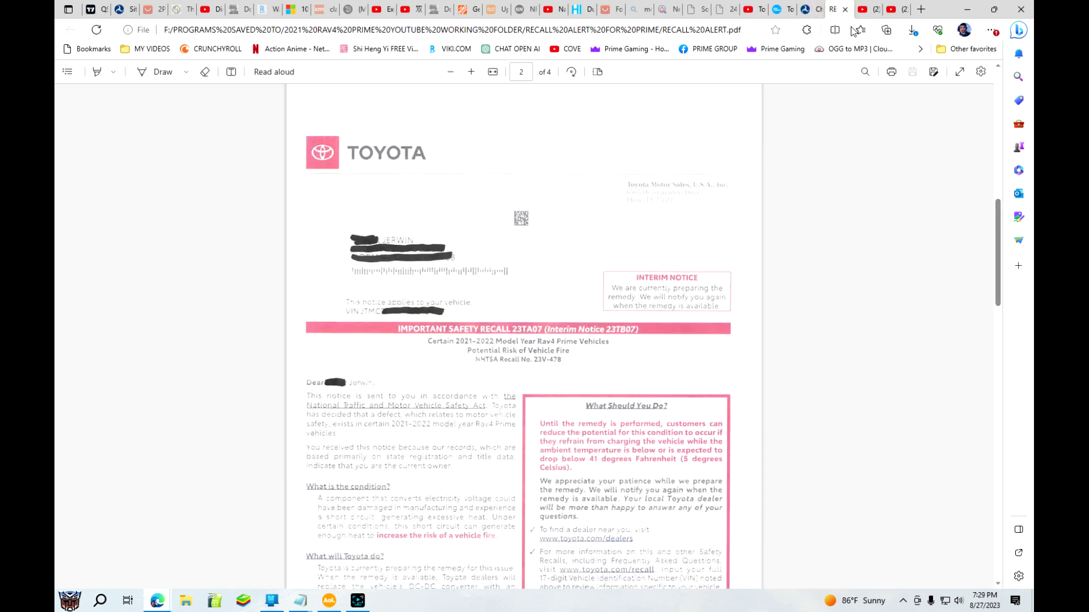
pyautogui.scroll(-1, 619, 164)
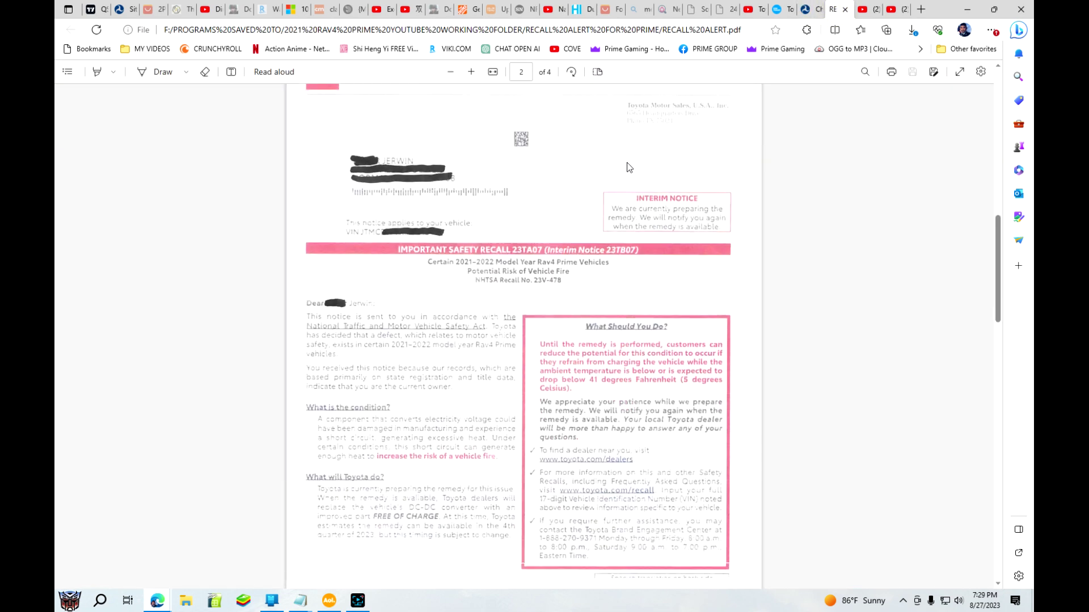
pyautogui.scroll(-1, 676, 154)
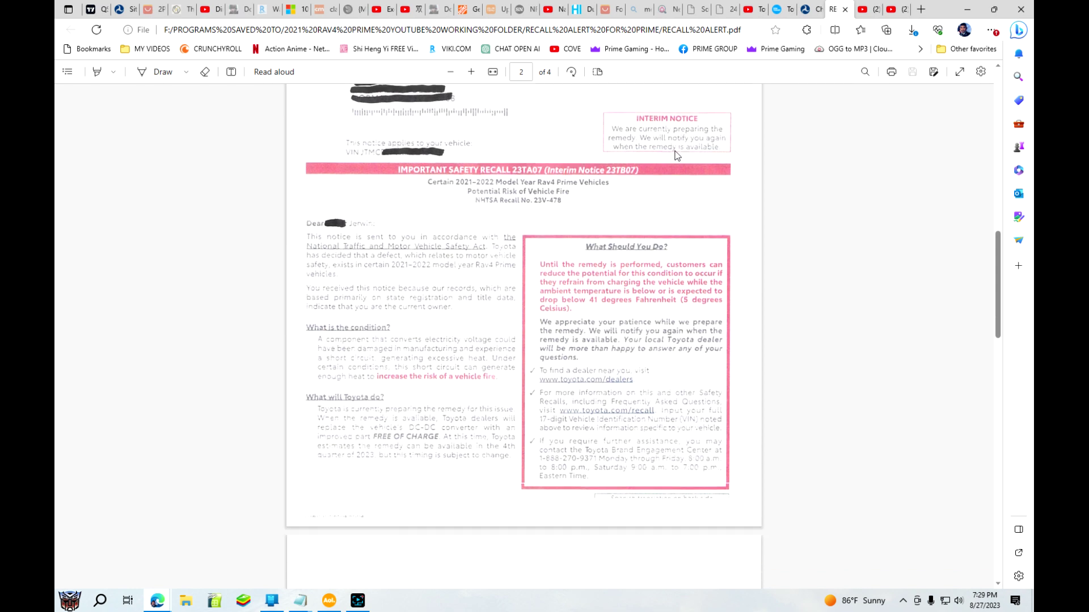
pyautogui.scroll(1, 678, 158)
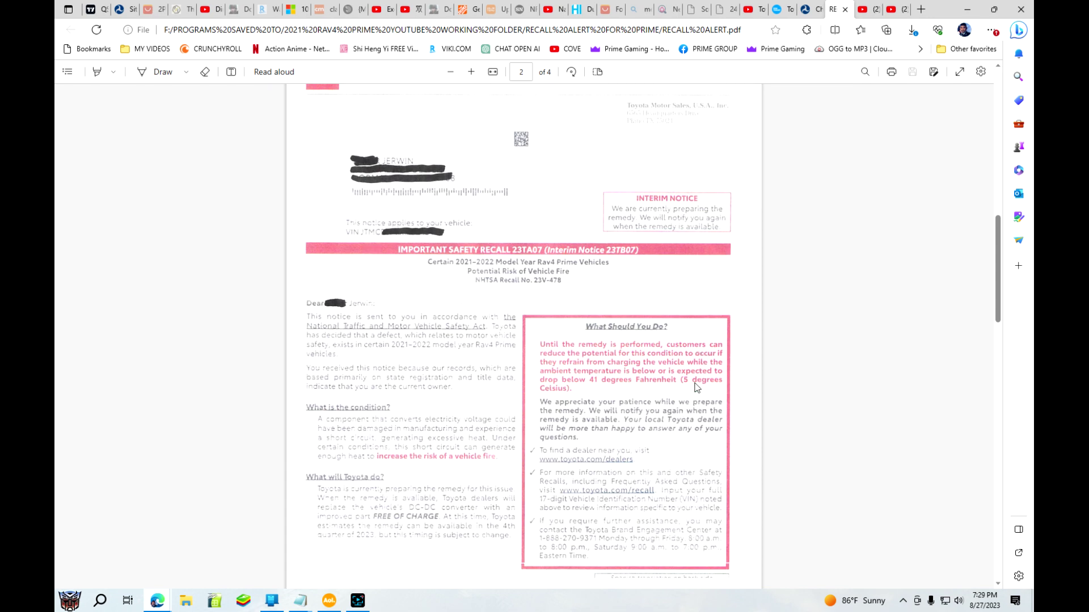
pyautogui.scroll(-1, 582, 366)
pyautogui.scroll(-1, 583, 366)
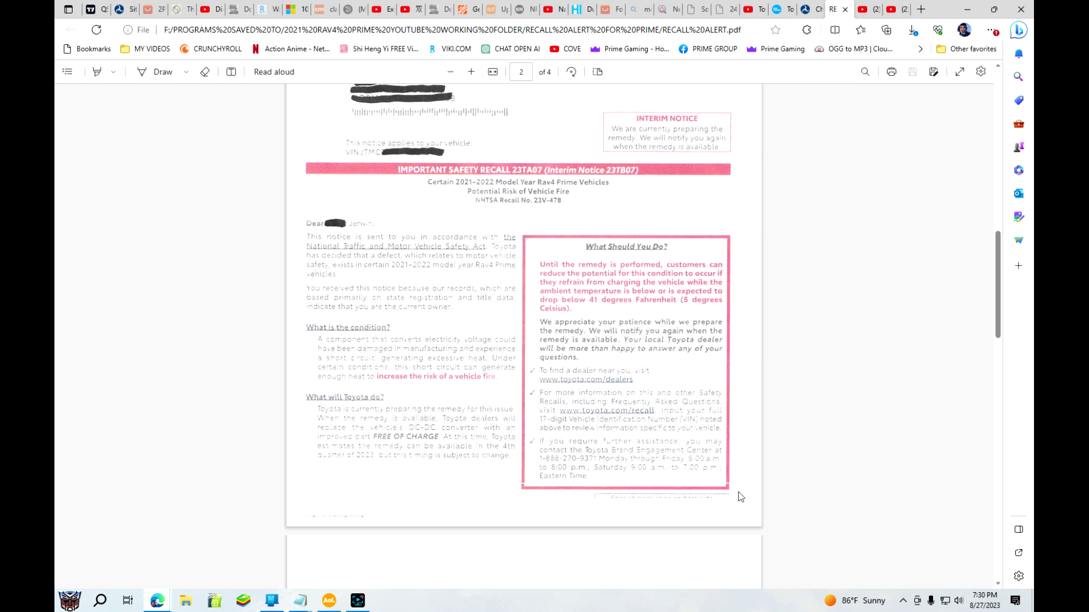
pyautogui.scroll(-2, 738, 497)
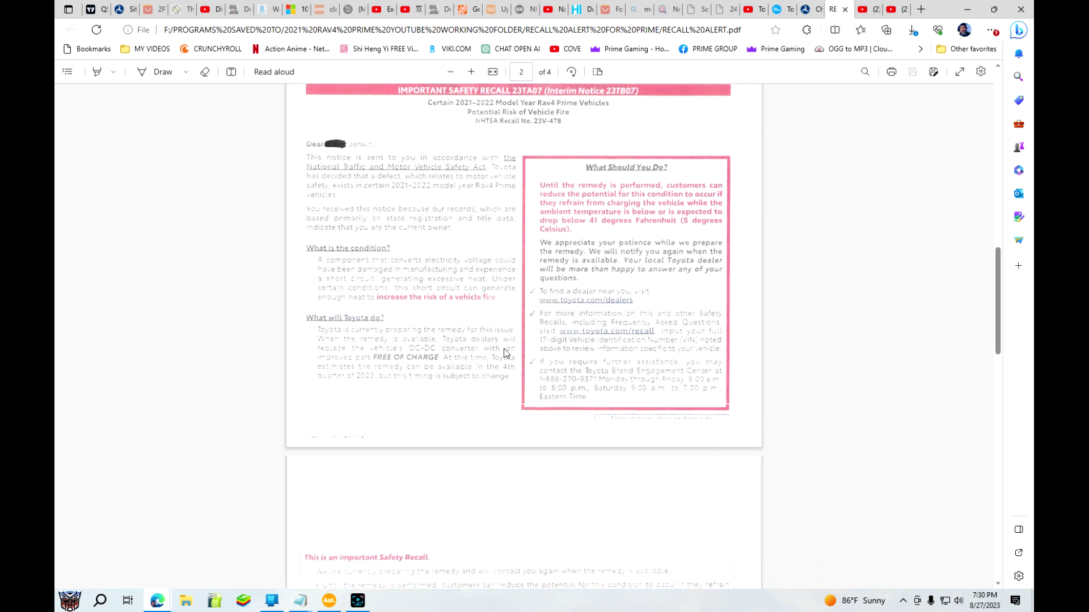
pyautogui.scroll(-2, 500, 346)
pyautogui.scroll(-4, 478, 343)
pyautogui.scroll(-3, 478, 343)
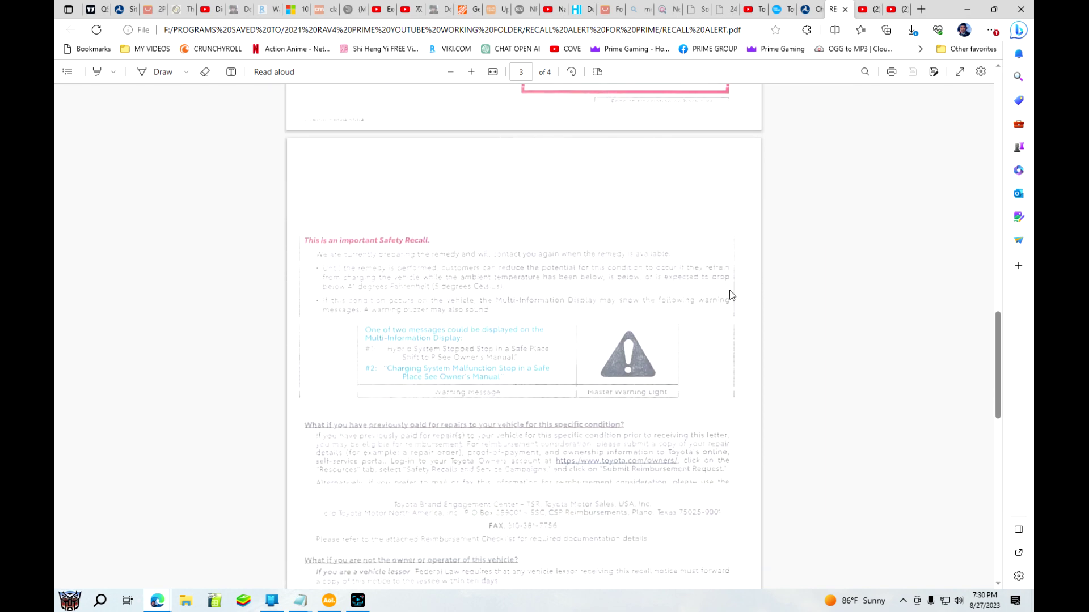
pyautogui.scroll(-2, 735, 305)
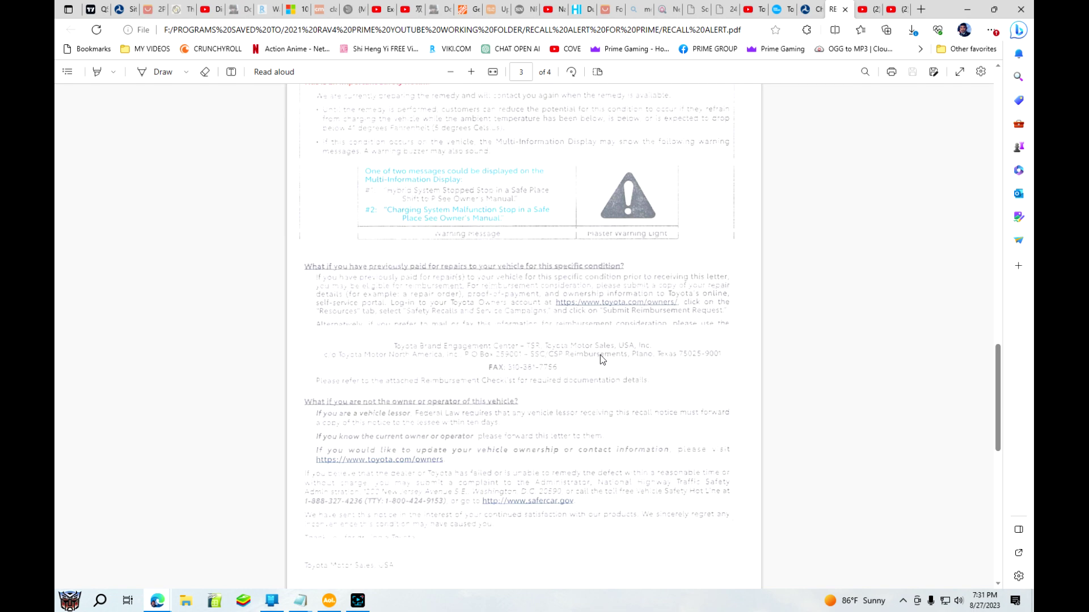
pyautogui.scroll(-5, 600, 355)
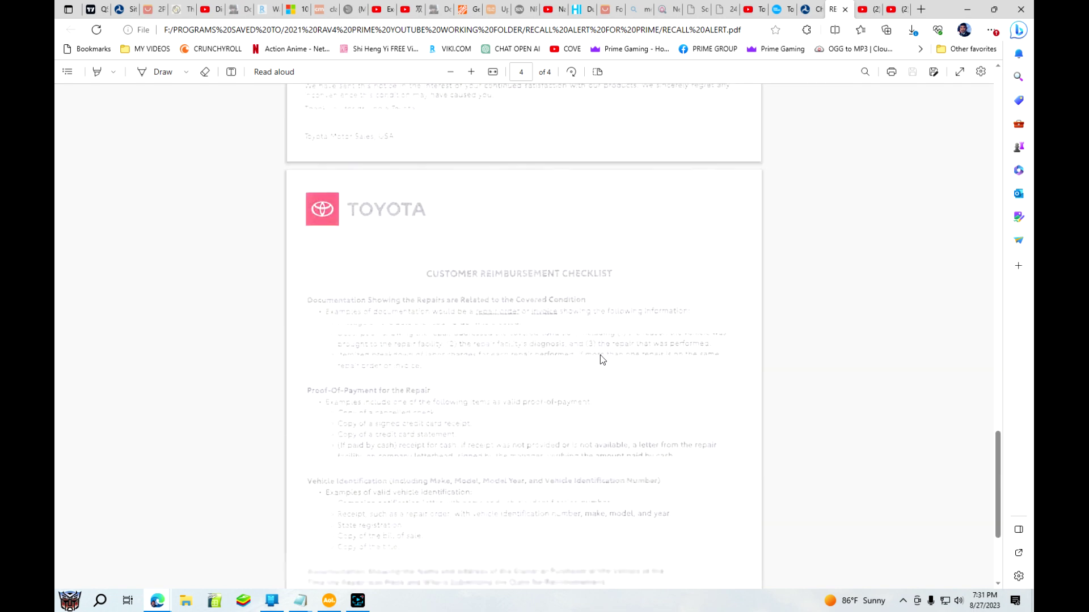
pyautogui.scroll(-5, 599, 354)
pyautogui.scroll(3, 631, 391)
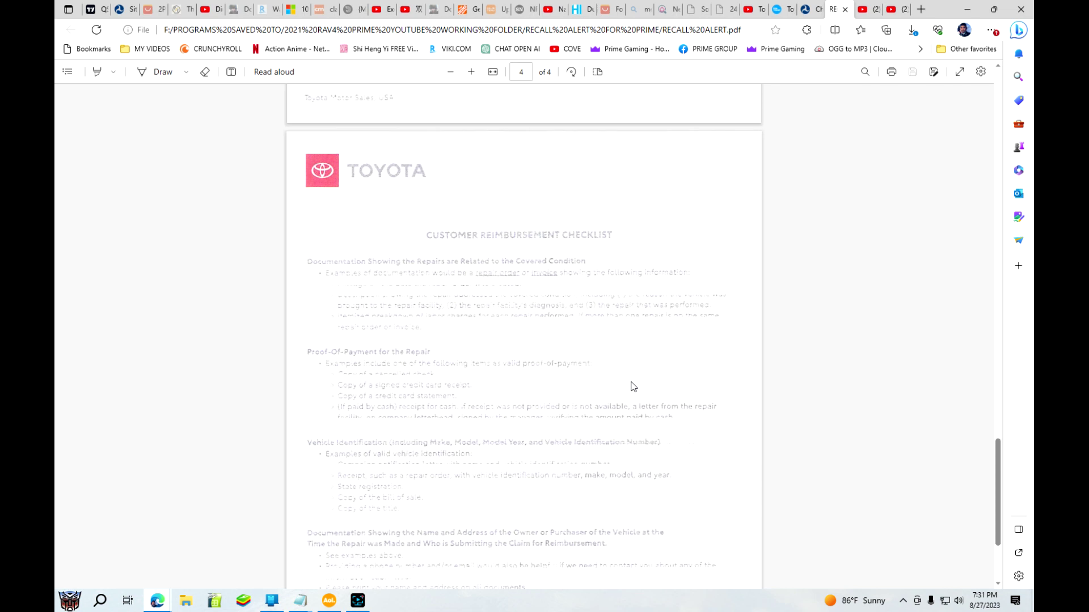
pyautogui.scroll(-2, 631, 387)
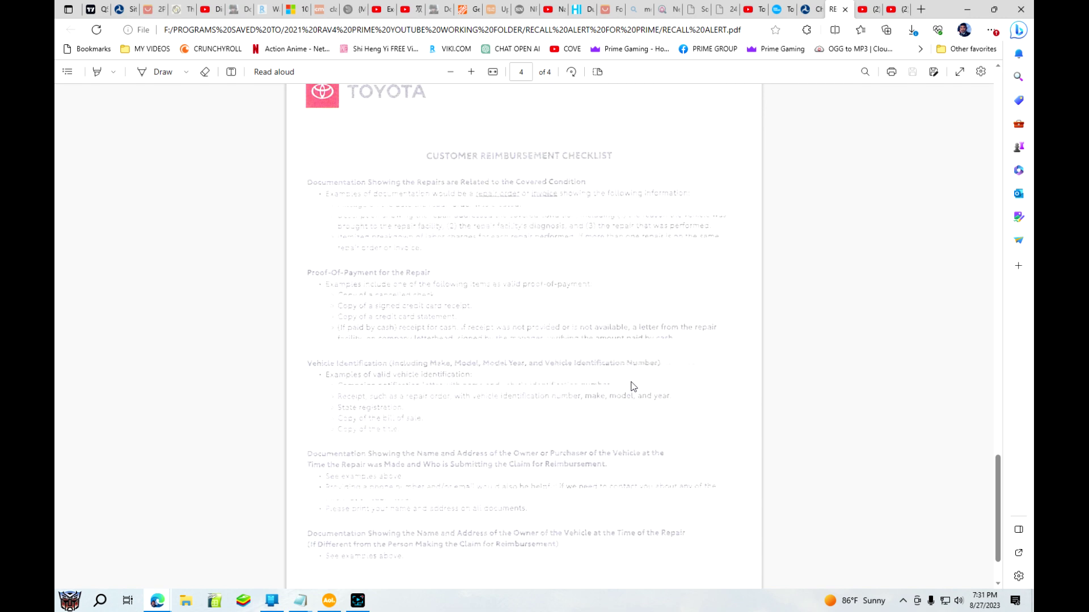
pyautogui.scroll(2, 631, 387)
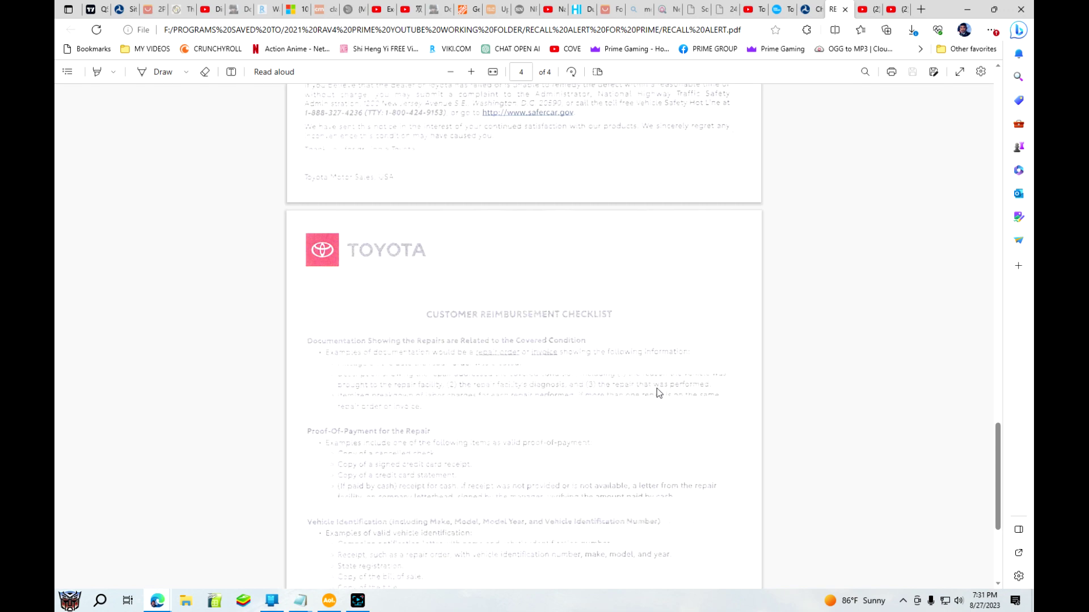
pyautogui.scroll(2, 847, 368)
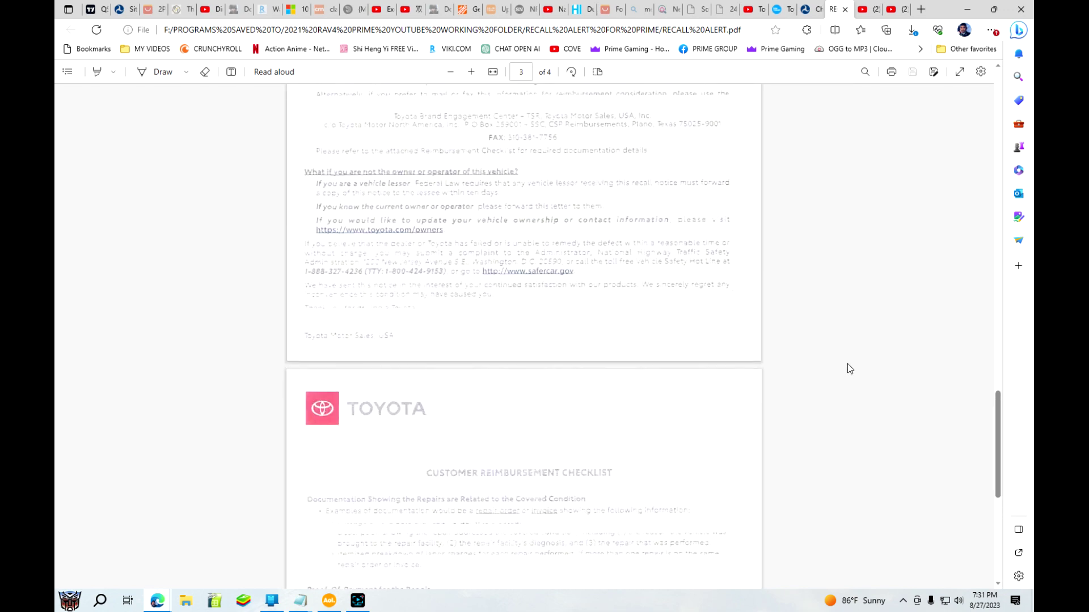